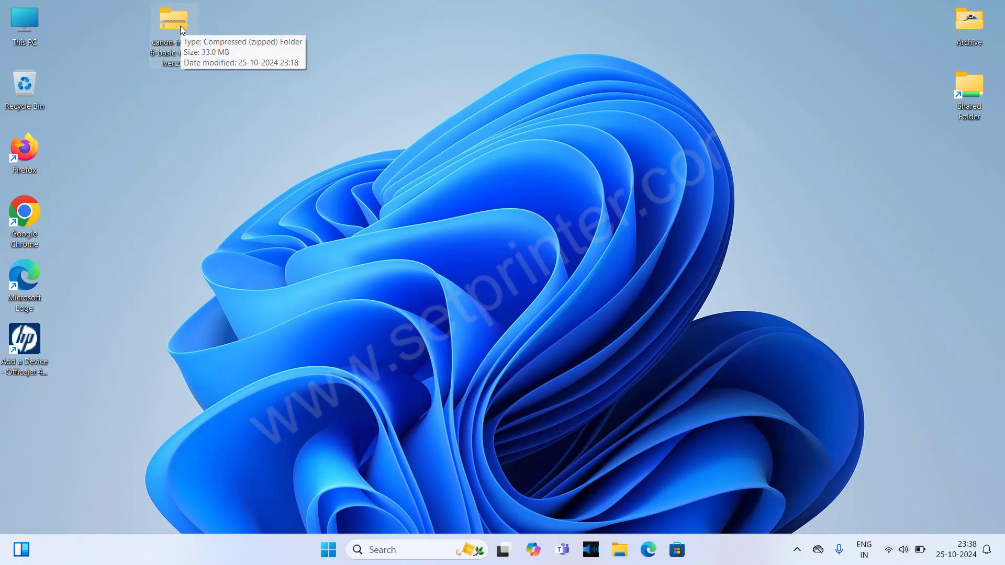
Step: Extract canon-ir-2016-basic-inf-driver.zip into a folder of the same name and place that folder below the archive on the desktop
{"action": "right_click", "coordinate": [180, 26]}
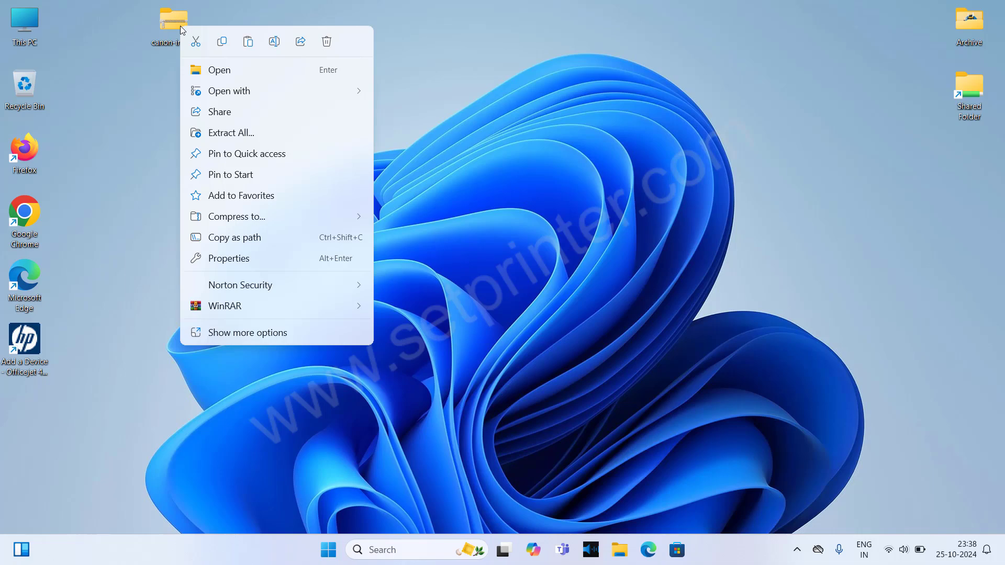
{"action": "mouse_move", "coordinate": [250, 306]}
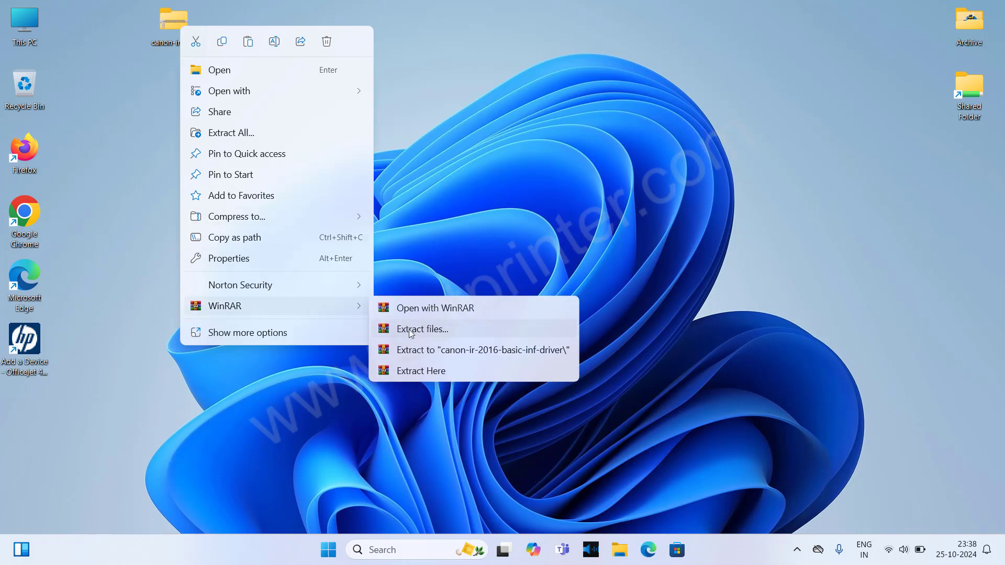
{"action": "left_click", "coordinate": [503, 352]}
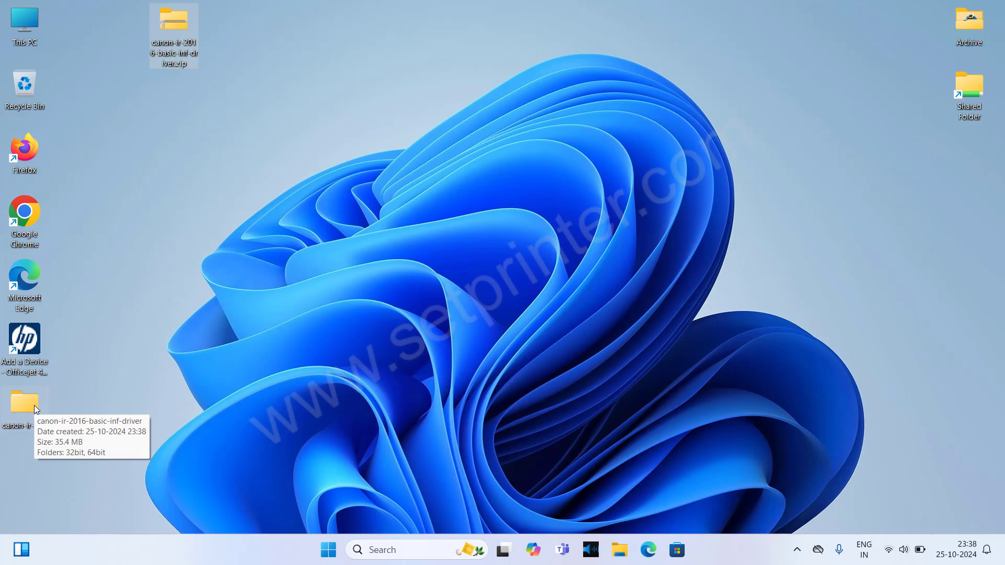
{"action": "left_click_drag", "start_coordinate": [33, 407], "coordinate": [192, 95]}
Step: Examine the files in the 64bit subfolder of the extracted driver folder, and close the folder window
{"action": "double_click", "coordinate": [180, 87]}
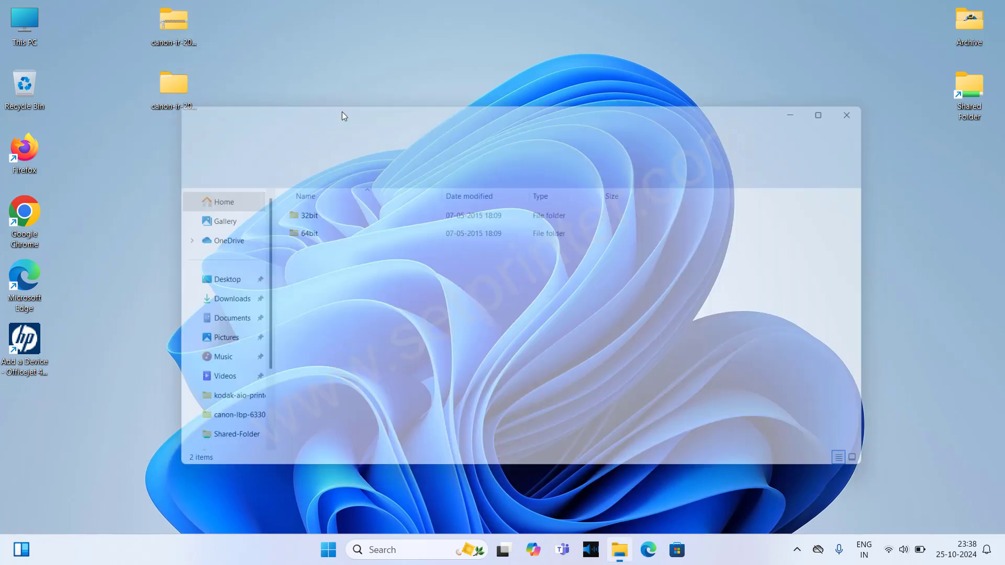
{"action": "double_click", "coordinate": [304, 233]}
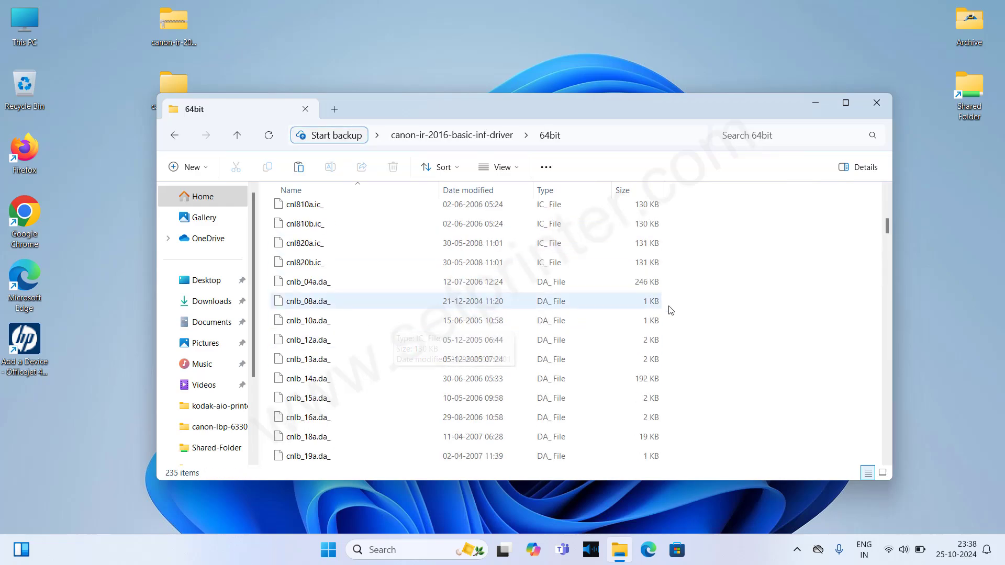
{"action": "left_click", "coordinate": [875, 105]}
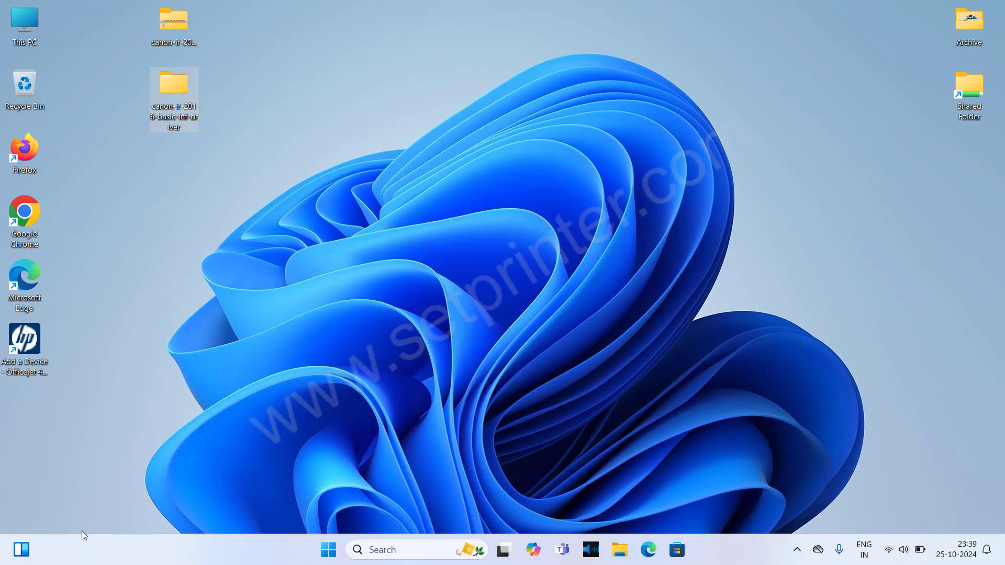
Step: Switch to Windows Settings and open the Printers & scanners page under Bluetooth & devices
{"action": "left_click", "coordinate": [330, 551]}
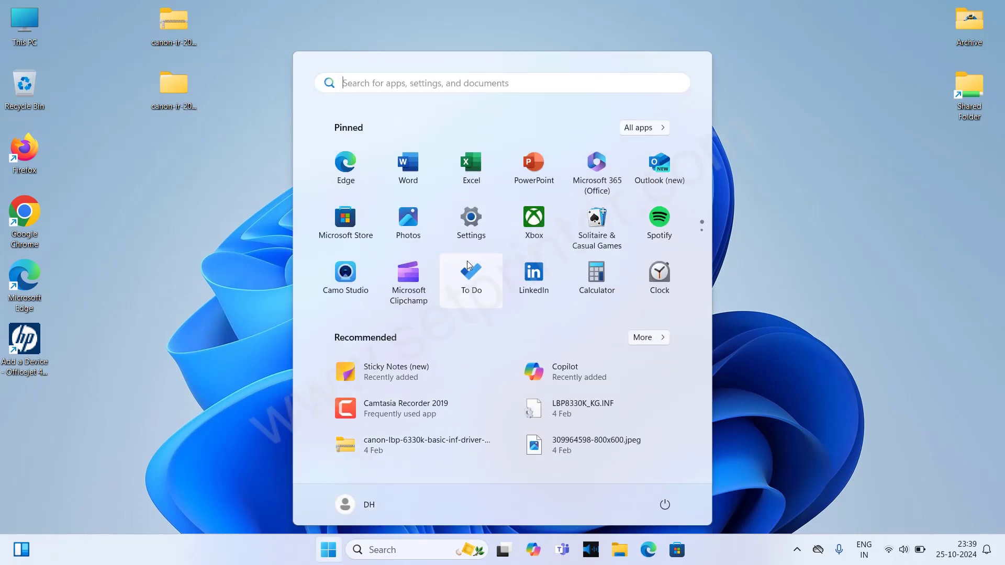
{"action": "left_click", "coordinate": [470, 237]}
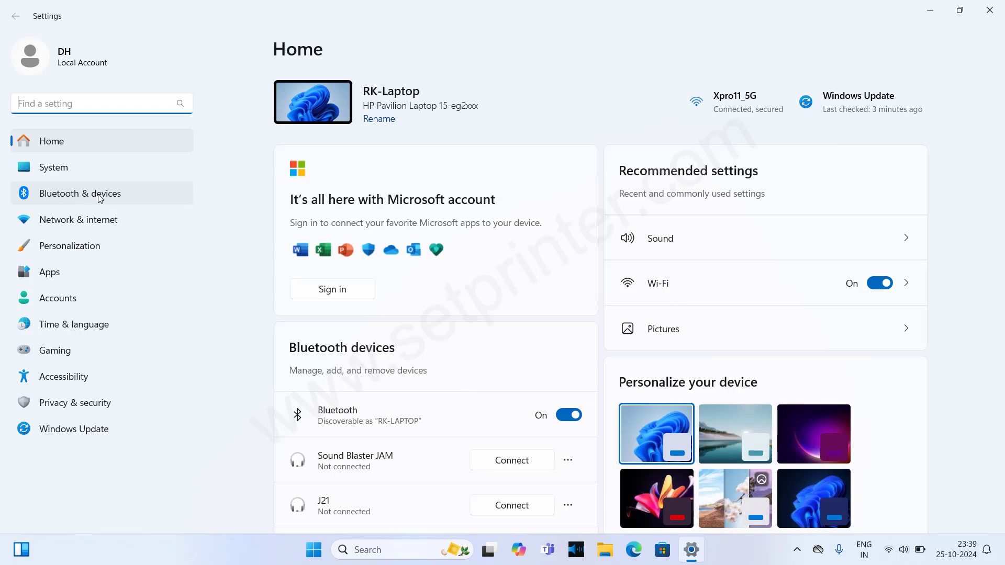
{"action": "left_click", "coordinate": [130, 193]}
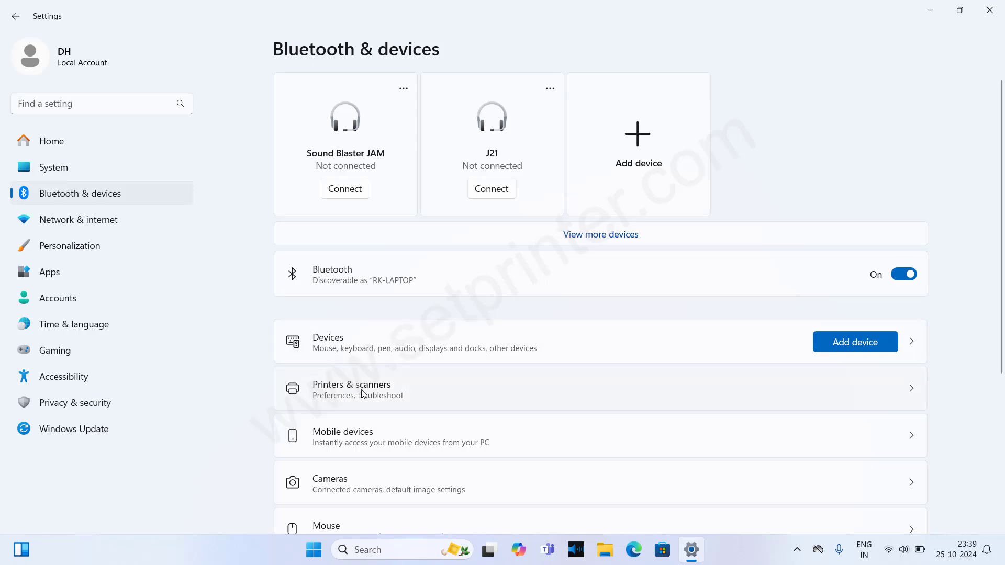
{"action": "left_click", "coordinate": [911, 394]}
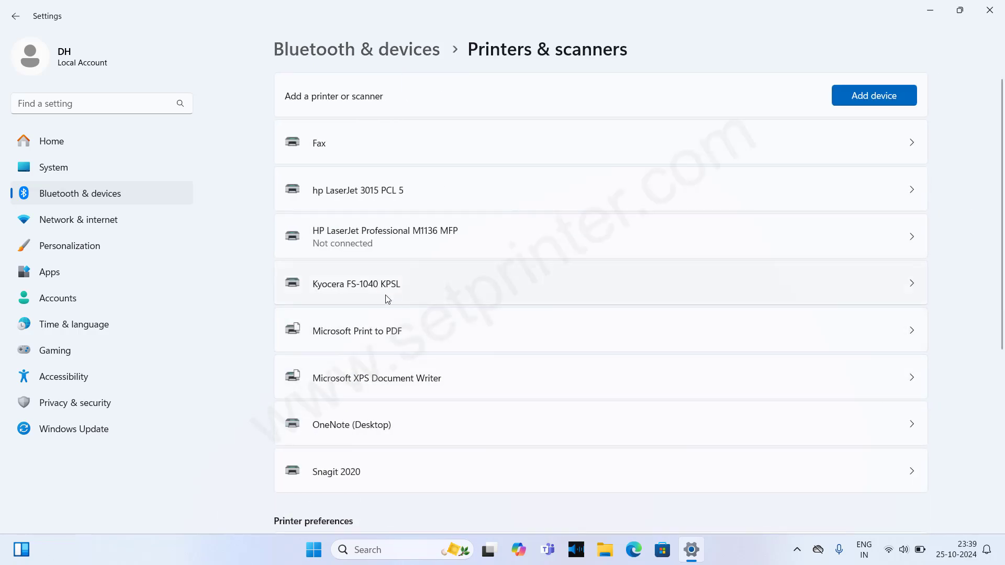
Step: Start adding a printer manually, choosing to add a local or network printer with manual settings
{"action": "left_click", "coordinate": [866, 105]}
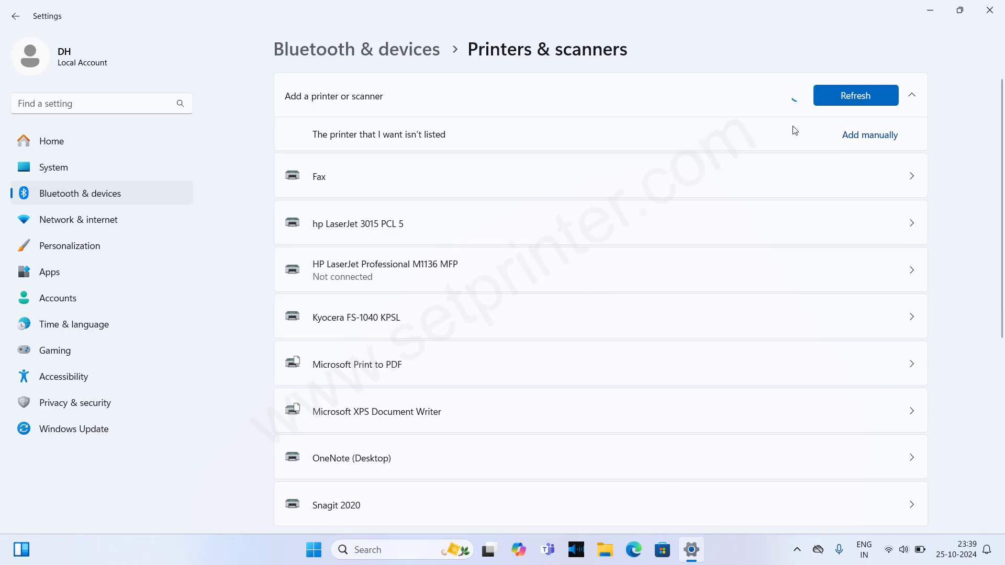
{"action": "left_click", "coordinate": [869, 135]}
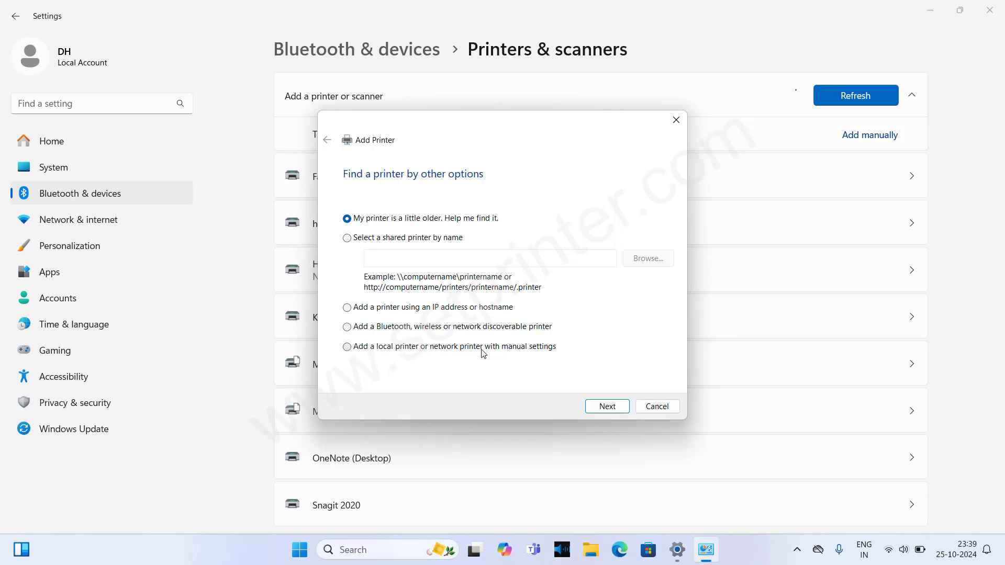
{"action": "left_click", "coordinate": [438, 349]}
{"action": "left_click", "coordinate": [607, 407]}
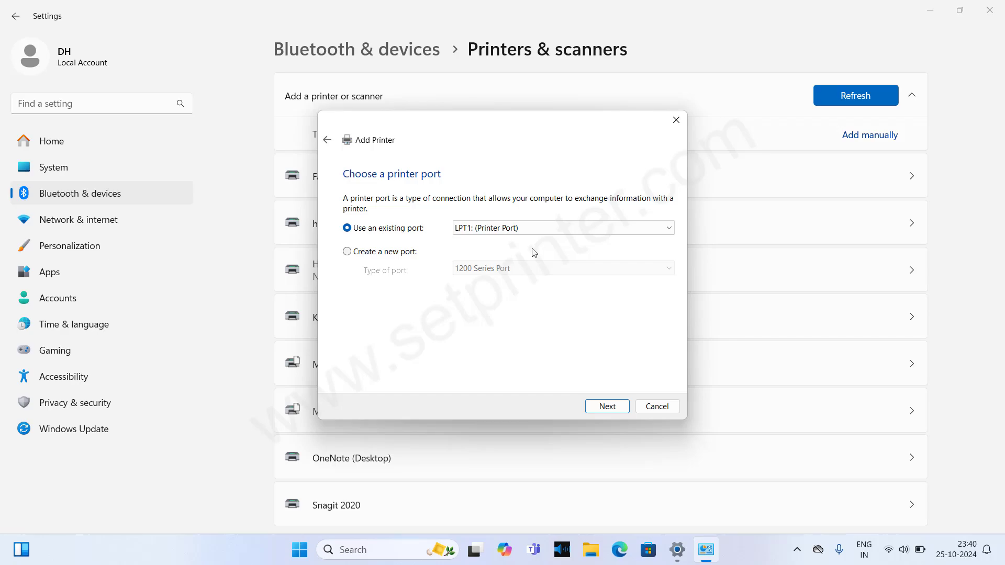
Step: Set the existing printer port to USB002 (Virtual Printer Port for USB) and continue to the driver selection
{"action": "left_click", "coordinate": [542, 232]}
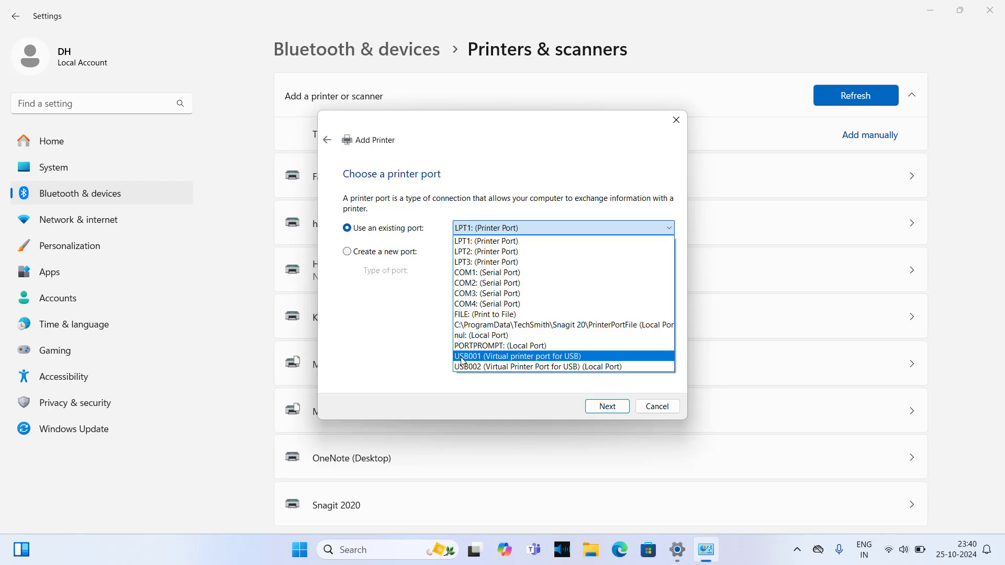
{"action": "left_click", "coordinate": [486, 367]}
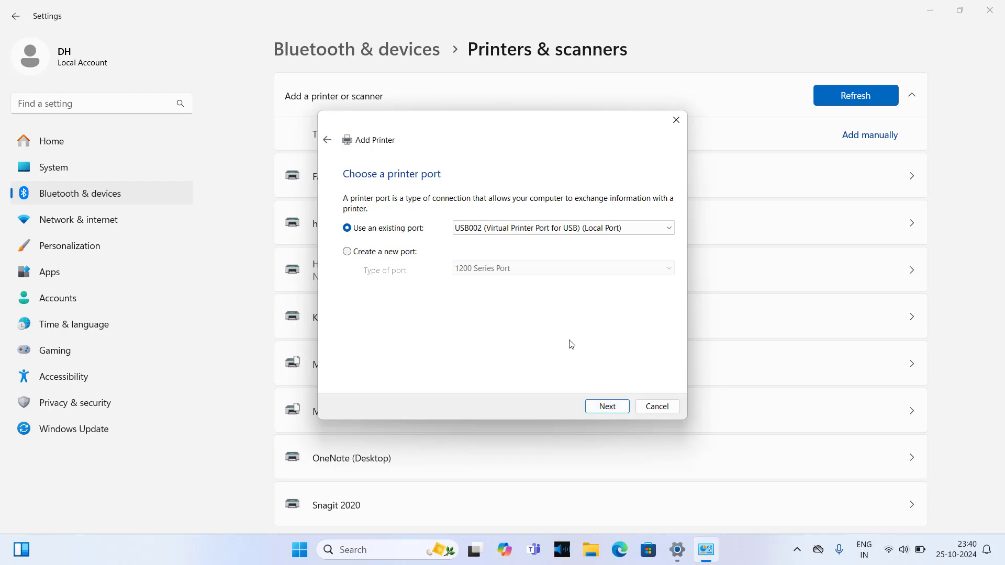
{"action": "left_click", "coordinate": [574, 236]}
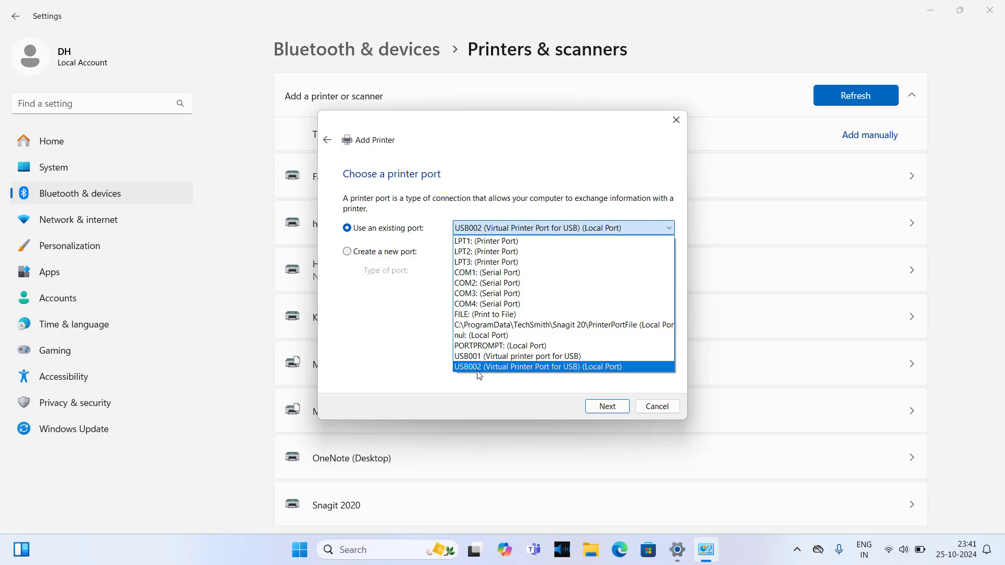
{"action": "left_click", "coordinate": [510, 368]}
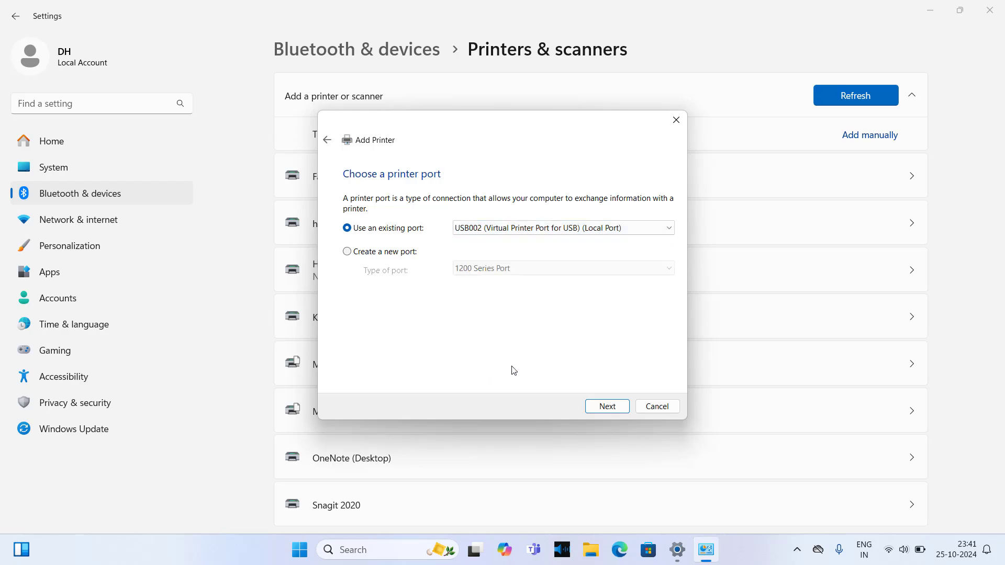
{"action": "left_click", "coordinate": [611, 412]}
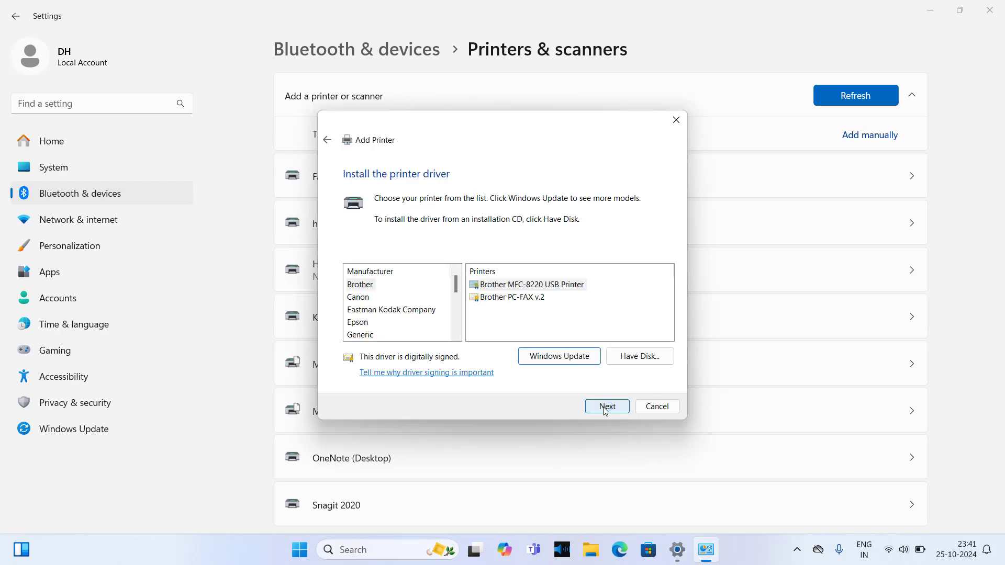
Step: Load the printer driver from disk using CNLB0KA64.INF in the 64bit folder of canon-ir-2016-basic-inf-driver on the desktop
{"action": "left_click", "coordinate": [638, 358]}
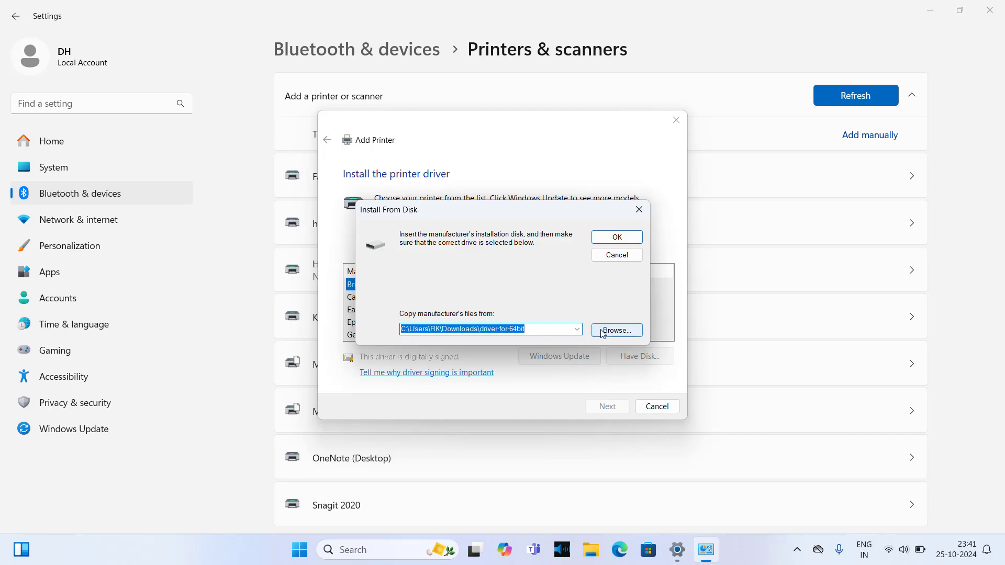
{"action": "left_click", "coordinate": [621, 336]}
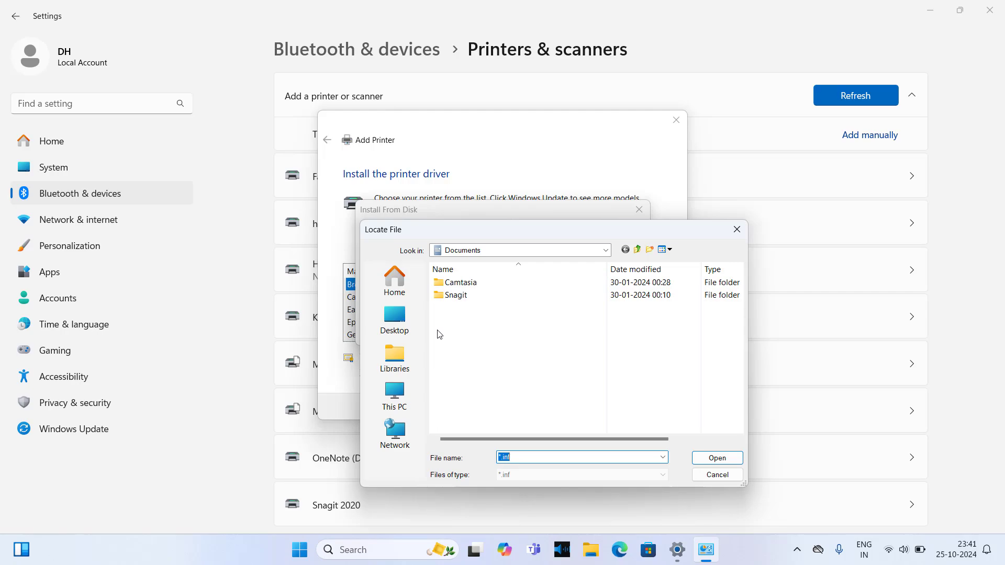
{"action": "left_click", "coordinate": [402, 320]}
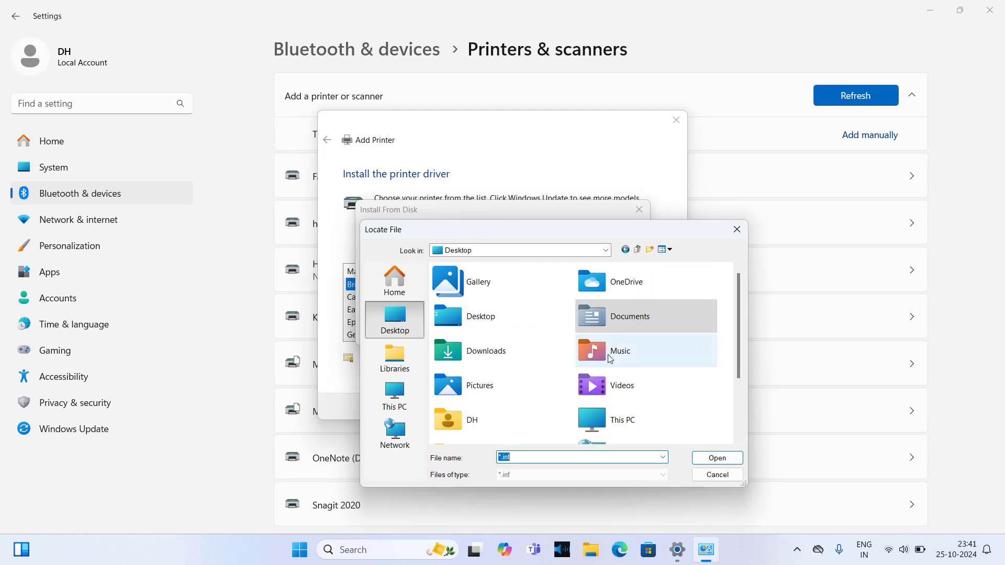
{"action": "scroll", "coordinate": [709, 344], "scroll_direction": "down", "scroll_amount": 2}
{"action": "left_click_drag", "start_coordinate": [739, 354], "coordinate": [739, 365]}
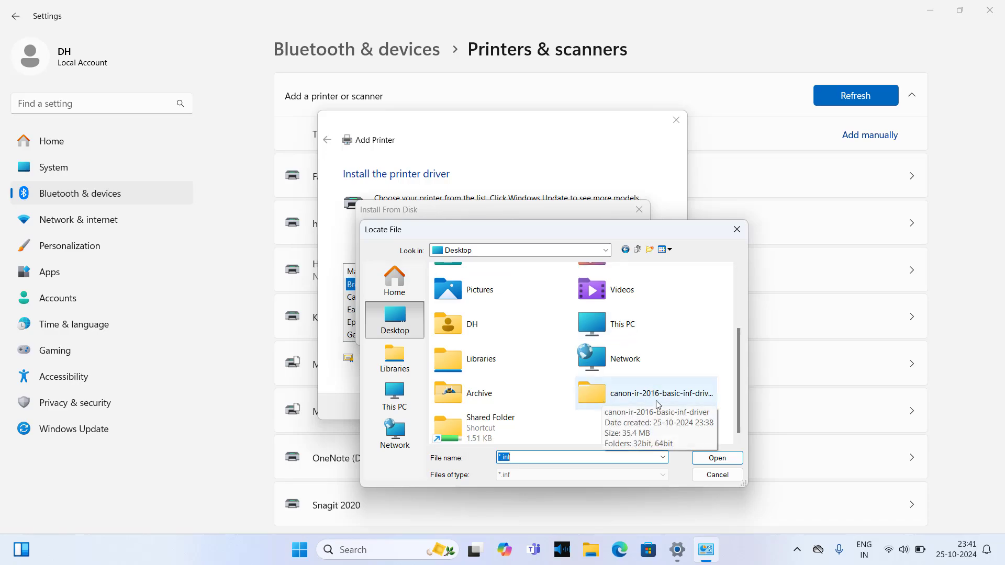
{"action": "double_click", "coordinate": [590, 395]}
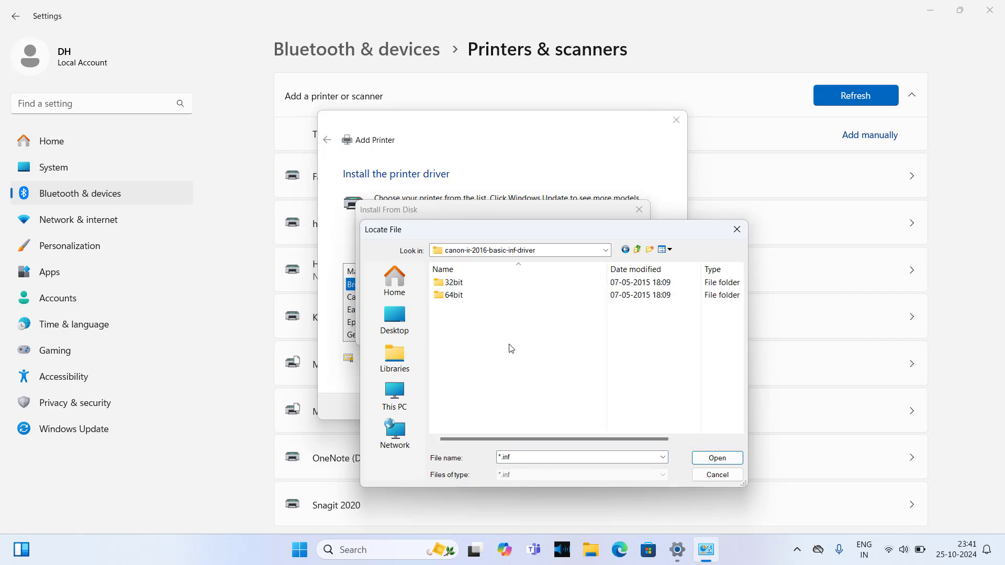
{"action": "double_click", "coordinate": [460, 297]}
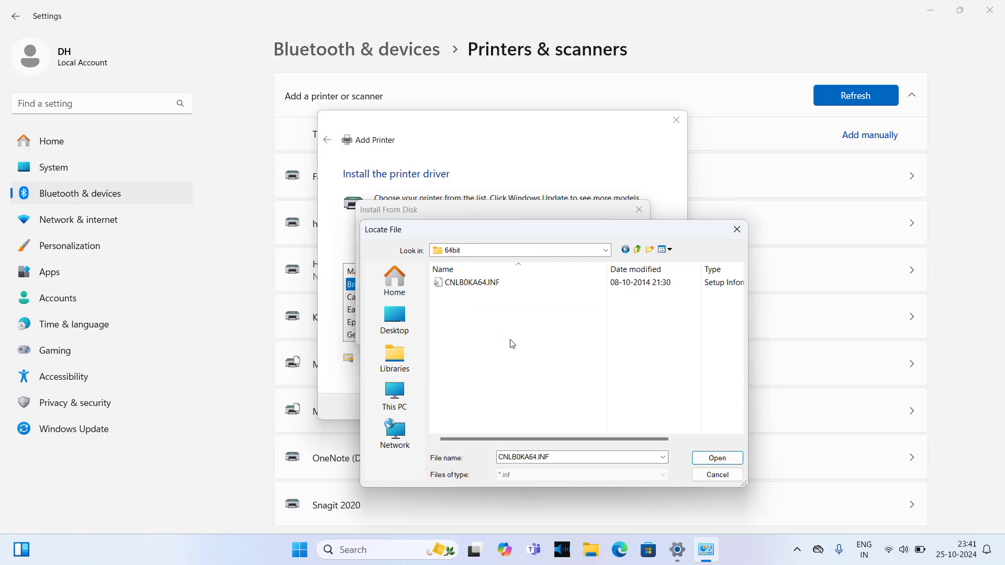
{"action": "left_click", "coordinate": [479, 287]}
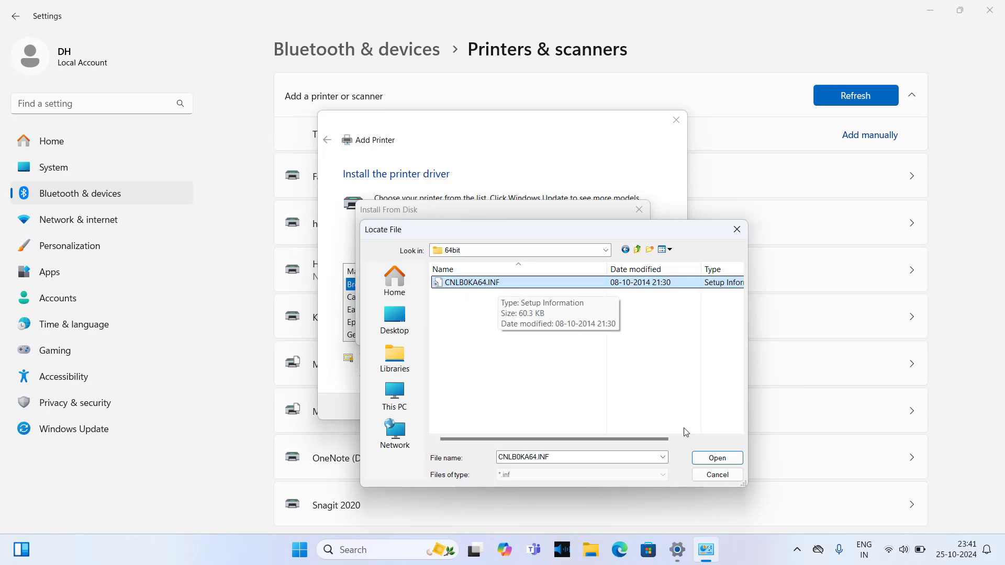
{"action": "left_click", "coordinate": [729, 459]}
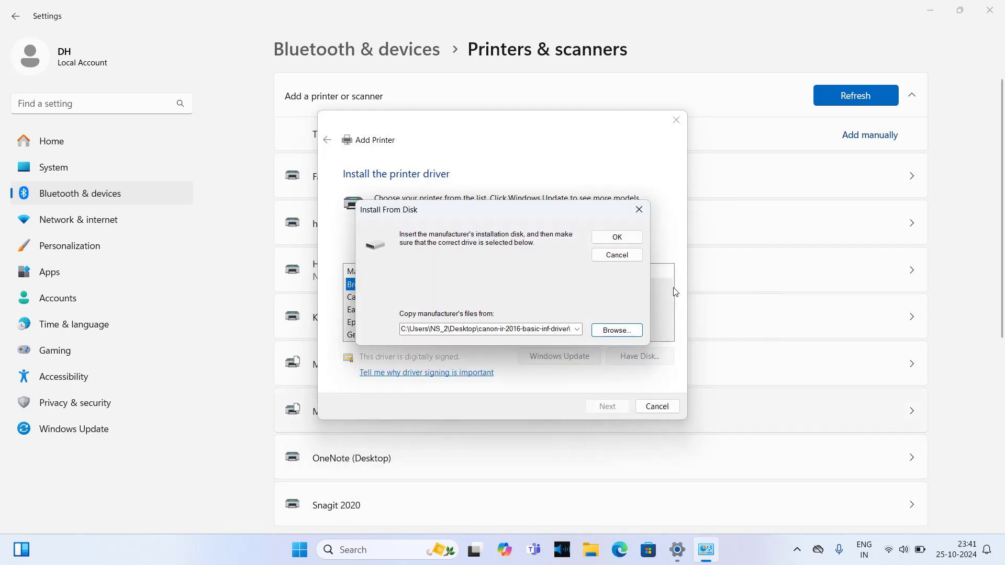
{"action": "left_click", "coordinate": [631, 239]}
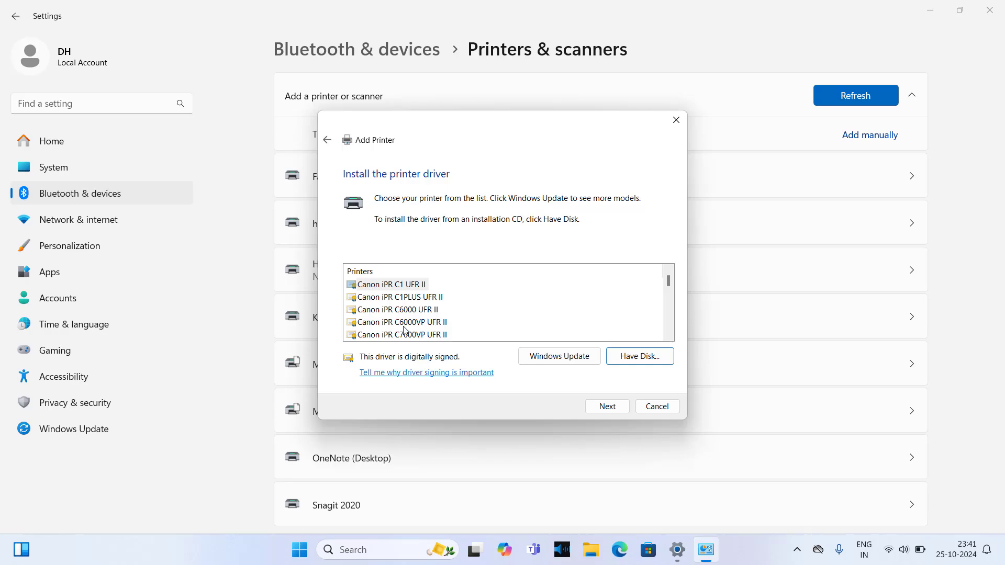
Step: Choose the Canon iR2016 UFRII LT driver from the printer model list and continue to the printer naming page
{"action": "left_click", "coordinate": [668, 336]}
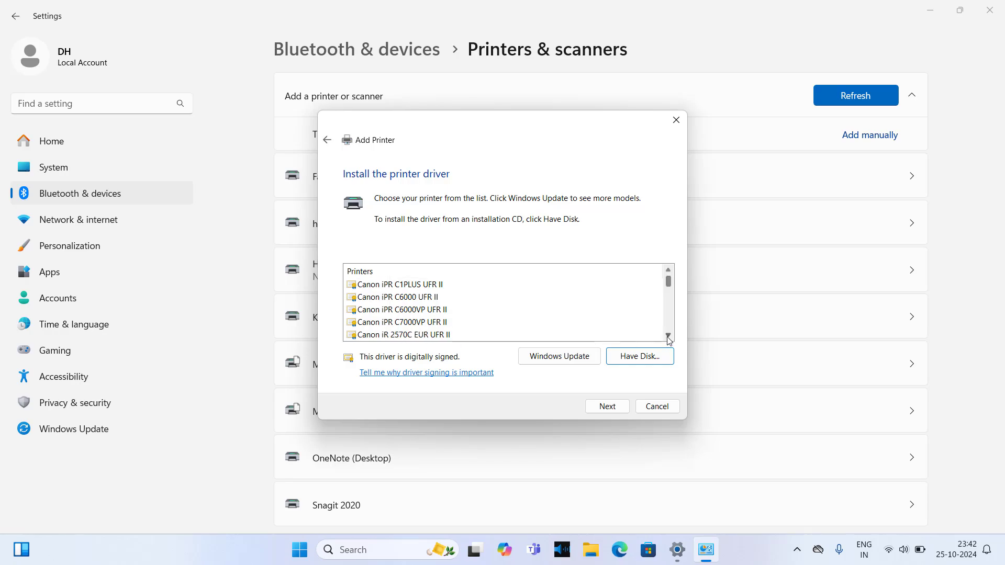
{"action": "left_click", "coordinate": [668, 336]}
{"action": "left_click", "coordinate": [668, 337]}
{"action": "left_click", "coordinate": [668, 336]}
{"action": "left_click", "coordinate": [668, 337]}
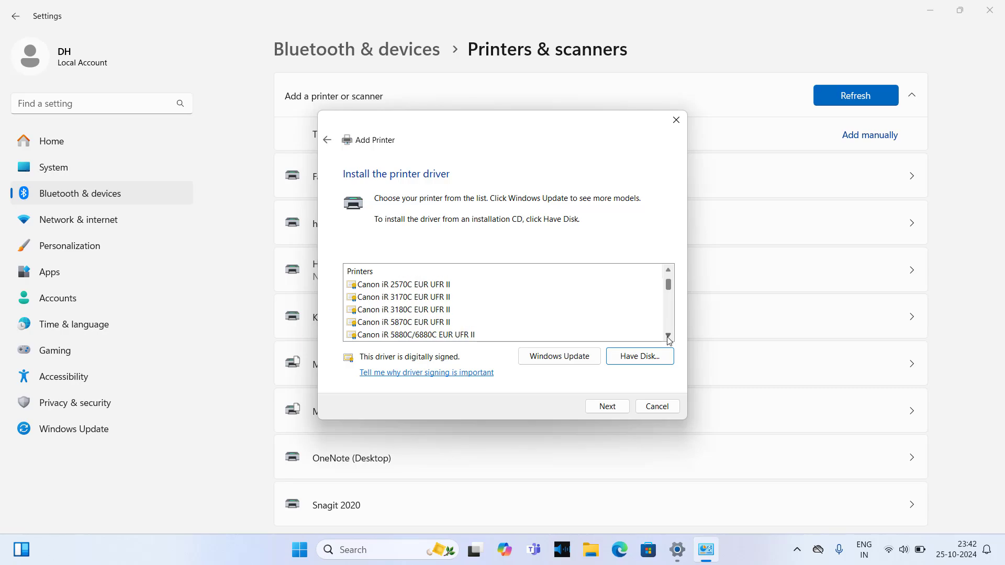
{"action": "left_click", "coordinate": [668, 337]}
{"action": "left_click", "coordinate": [668, 336]}
{"action": "left_click", "coordinate": [668, 336]}
{"action": "left_click", "coordinate": [668, 337]}
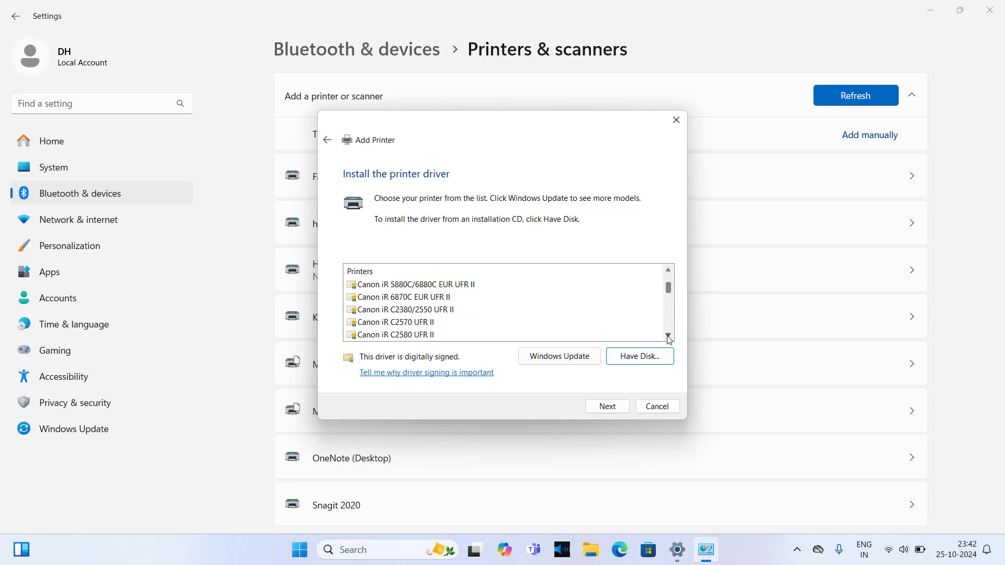
{"action": "left_click", "coordinate": [668, 336]}
{"action": "left_click", "coordinate": [668, 337]}
{"action": "left_click", "coordinate": [668, 337]}
{"action": "left_click", "coordinate": [668, 337]}
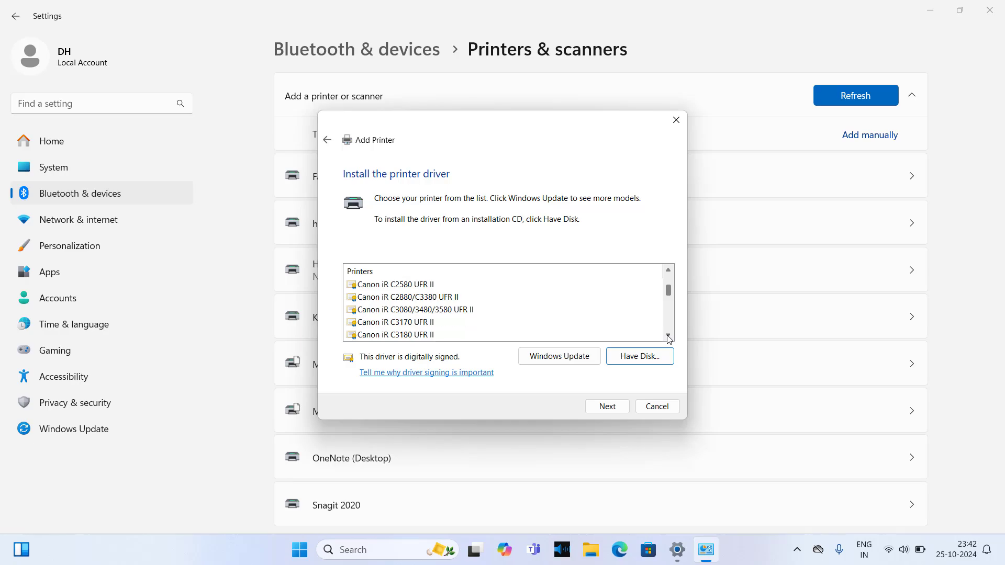
{"action": "left_click", "coordinate": [668, 337]}
{"action": "left_click", "coordinate": [668, 336]}
{"action": "left_click", "coordinate": [668, 336]}
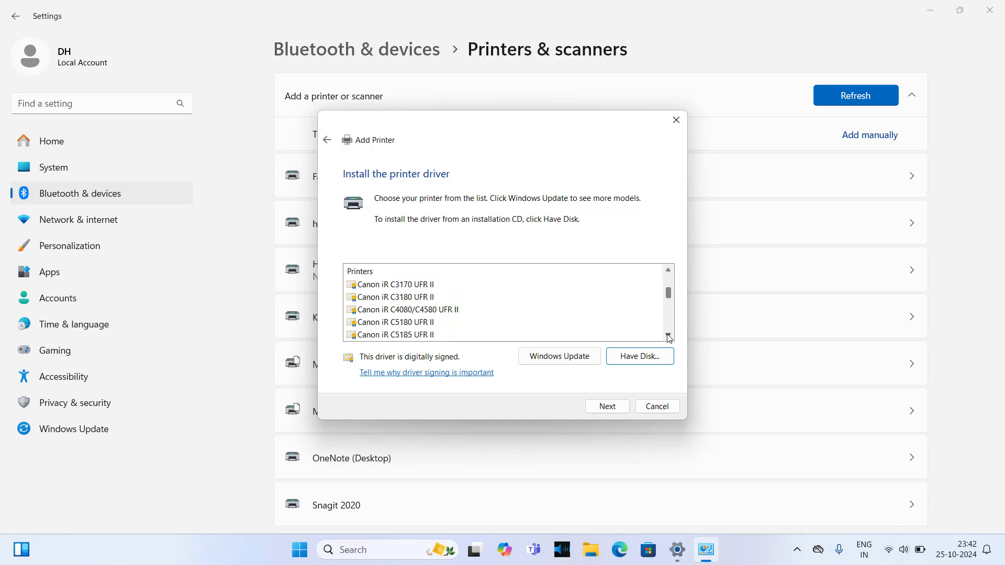
{"action": "left_click", "coordinate": [668, 337]}
{"action": "left_click", "coordinate": [669, 337]}
{"action": "left_click", "coordinate": [668, 336]}
{"action": "left_click", "coordinate": [668, 337]}
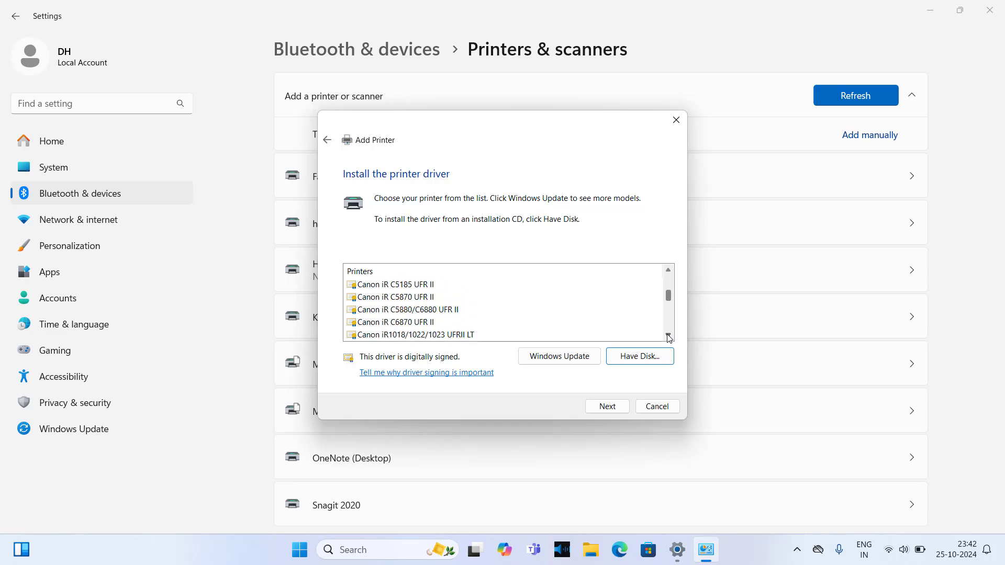
{"action": "left_click", "coordinate": [668, 337]}
{"action": "left_click", "coordinate": [668, 337]}
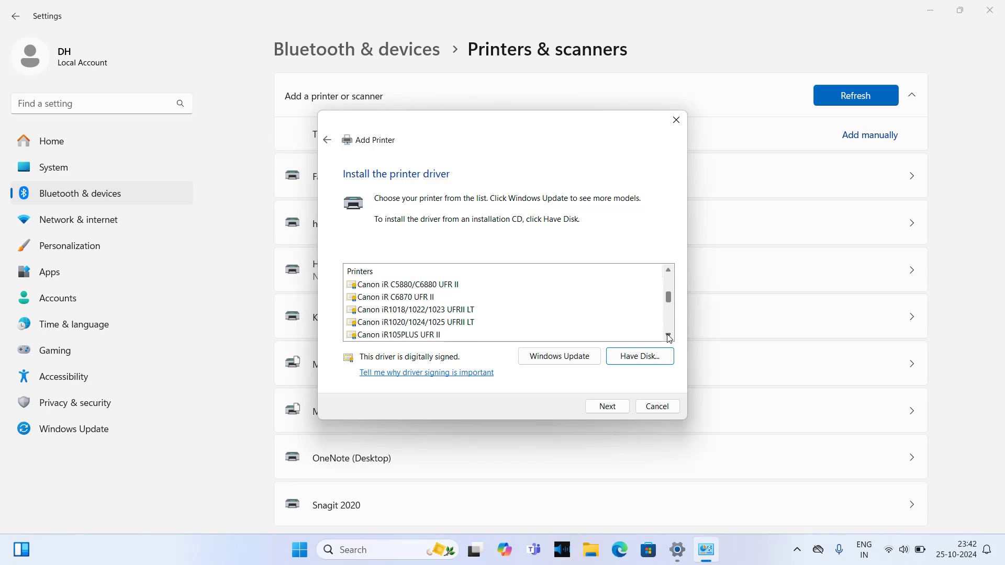
{"action": "left_click", "coordinate": [668, 337]}
{"action": "left_click", "coordinate": [668, 337]}
{"action": "left_click", "coordinate": [668, 336]}
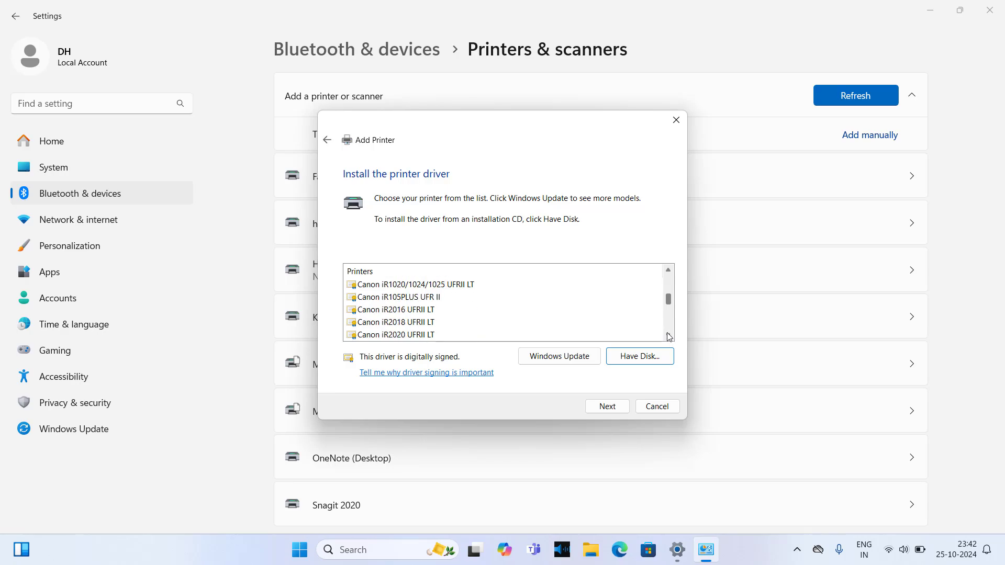
{"action": "left_click", "coordinate": [403, 314]}
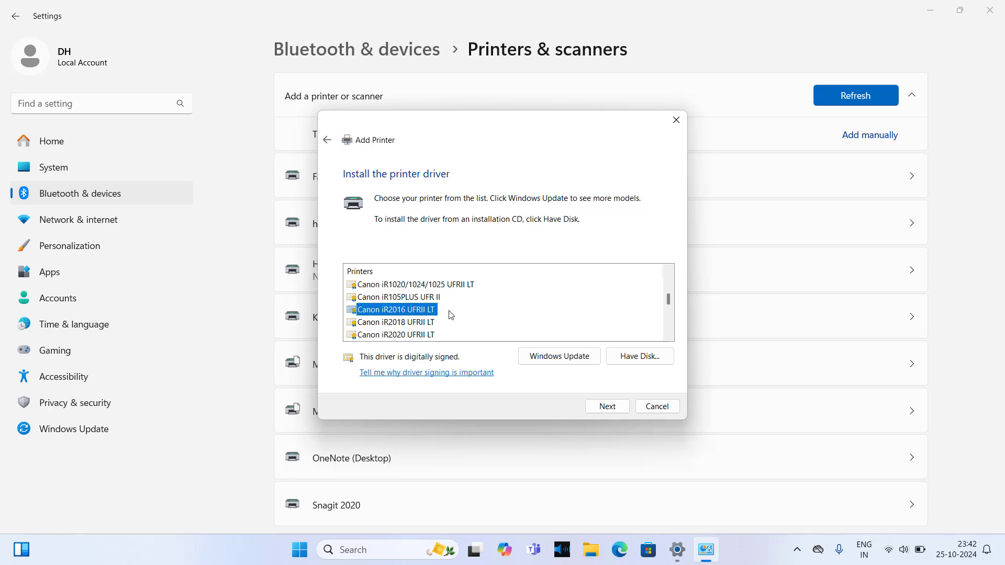
{"action": "left_click", "coordinate": [607, 407]}
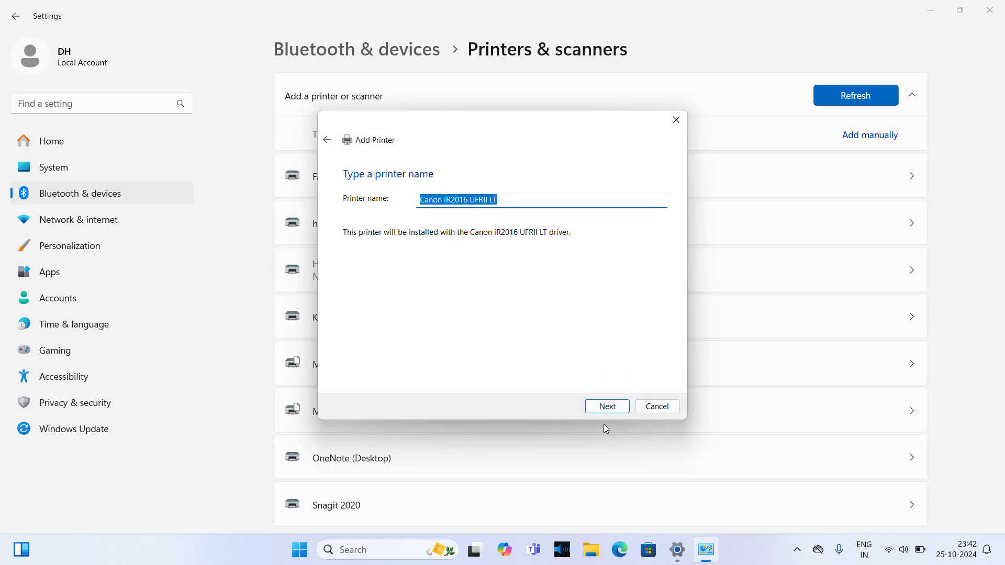
Step: Install the printer under the suggested name Canon iR2016 UFRII LT without sharing it, and finish adding it
{"action": "left_click", "coordinate": [607, 407]}
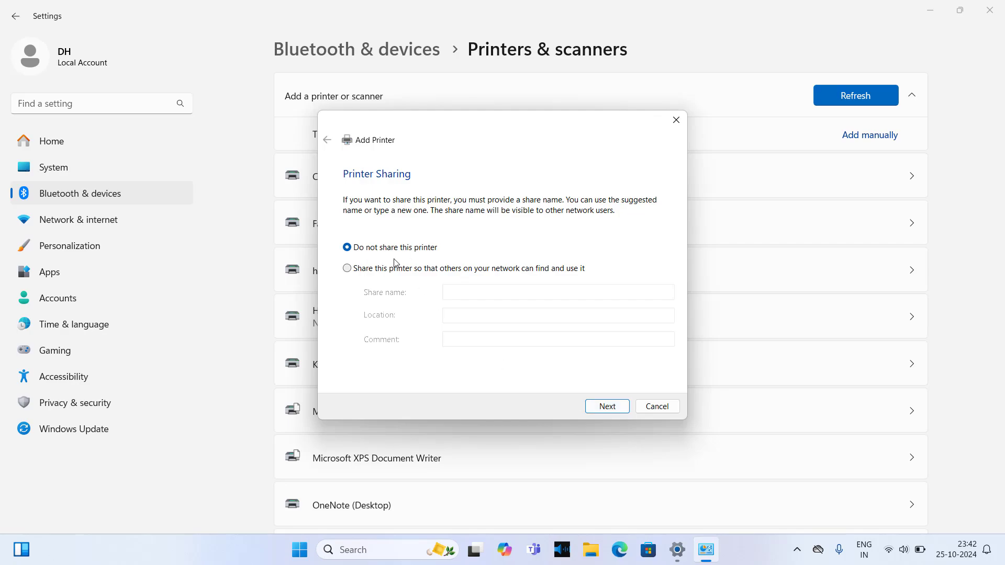
{"action": "left_click", "coordinate": [606, 408]}
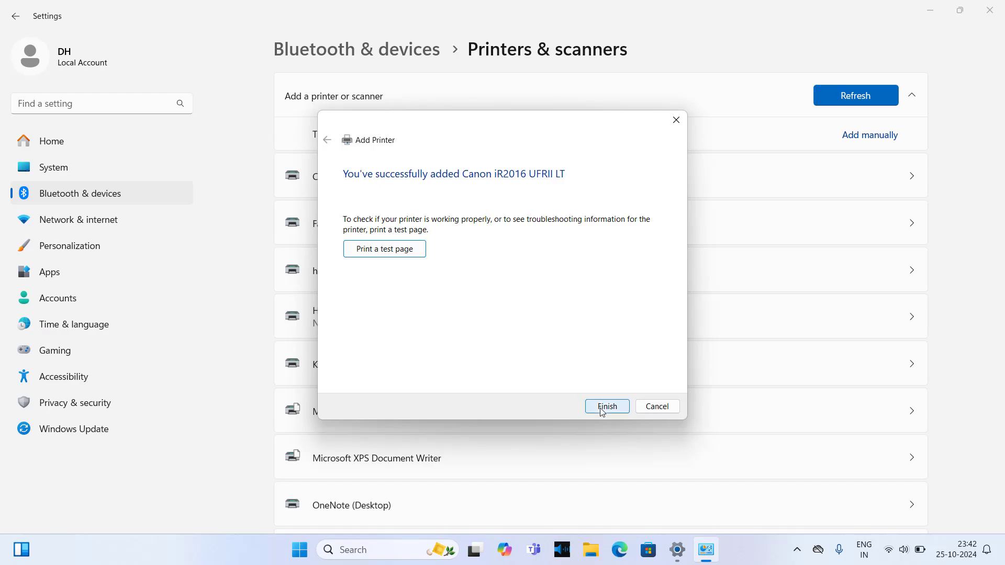
{"action": "left_click", "coordinate": [604, 407]}
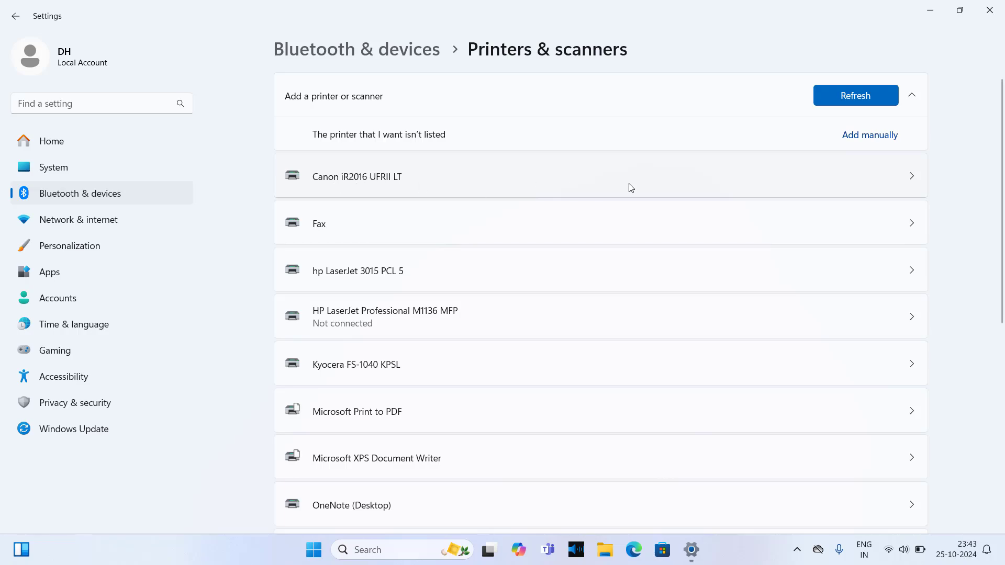
Step: Open the settings page of the Canon iR2016 UFRII LT printer from the list of installed printers
{"action": "left_click", "coordinate": [913, 179]}
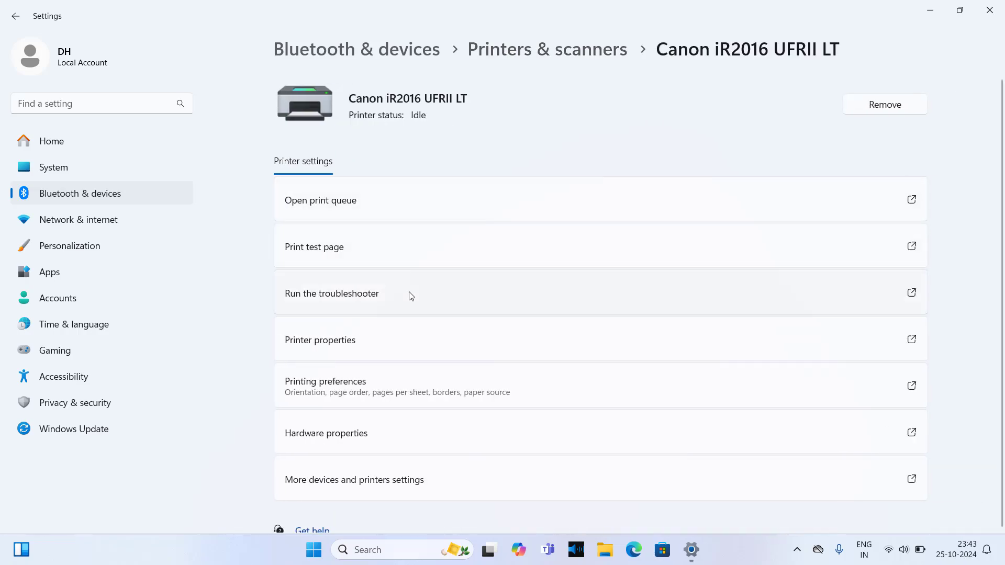